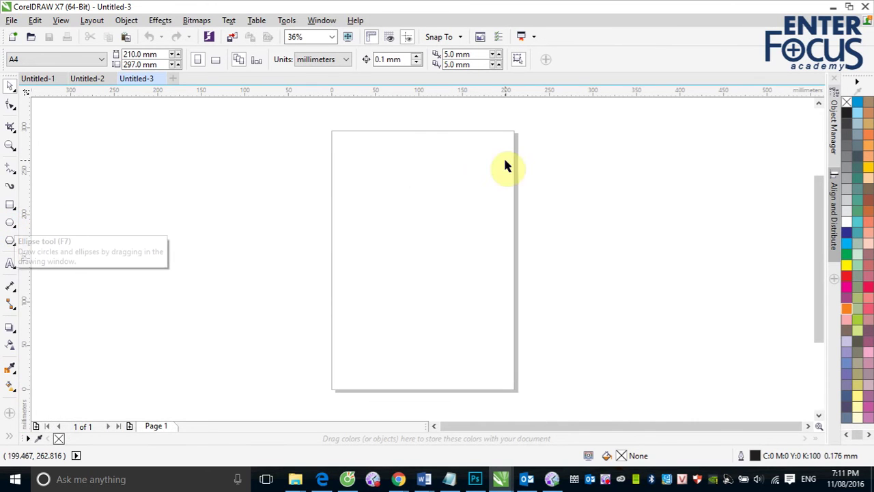
Draw a circle about 134.5 mm across, add a smaller concentric copy inside it, and combine both into one ring curve.
{"action": "left_click", "coordinate": [9, 224]}
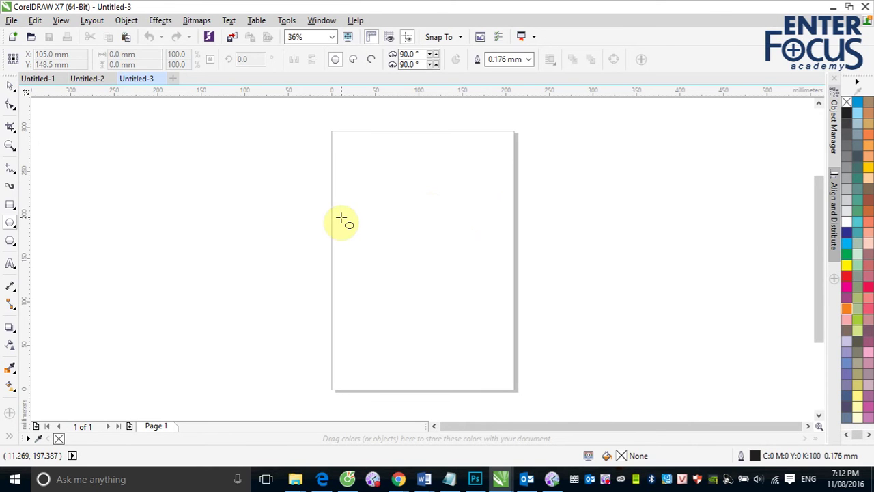
{"action": "left_click_drag", "start_coordinate": [342, 218], "coordinate": [458, 337]}
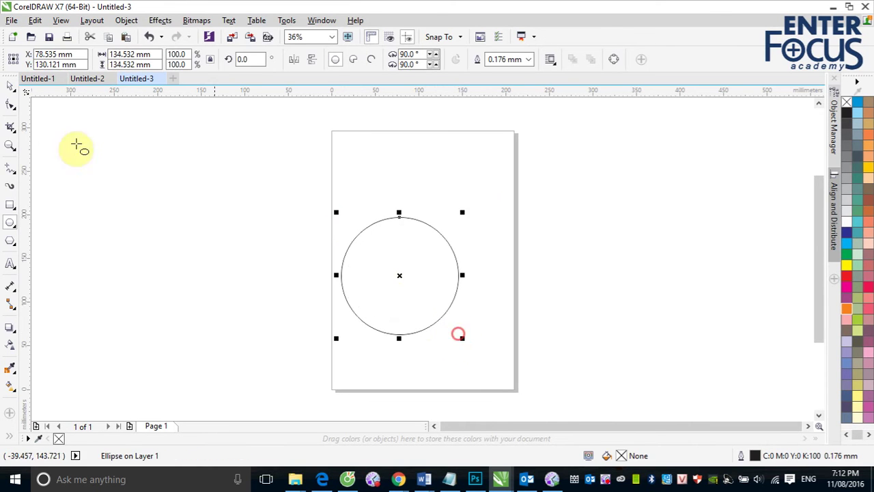
{"action": "left_click", "coordinate": [10, 86]}
{"action": "left_click_drag", "start_coordinate": [462, 213], "coordinate": [456, 226]}
{"action": "left_click_drag", "start_coordinate": [298, 187], "coordinate": [537, 372]}
{"action": "left_click", "coordinate": [336, 61]}
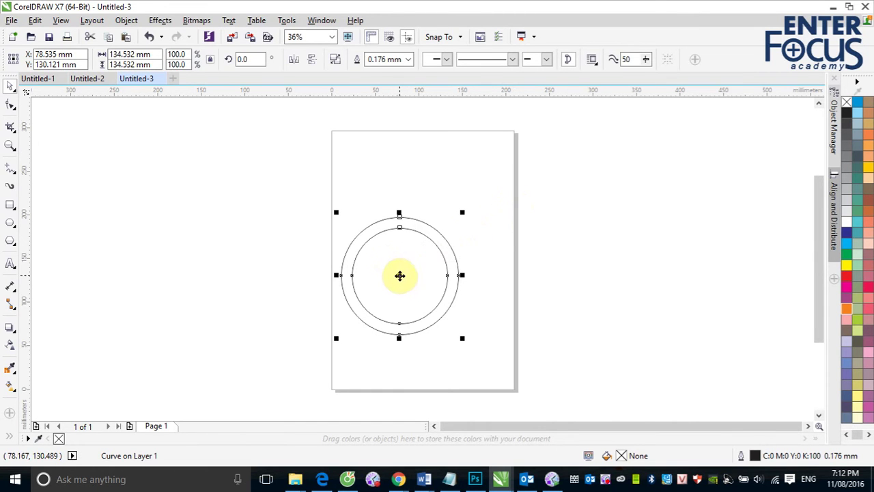
Duplicate the ring horizontally to its right so that the two rings overlap.
{"action": "left_click_drag", "start_coordinate": [400, 277], "coordinate": [470, 280]}
{"action": "left_click", "coordinate": [682, 286]}
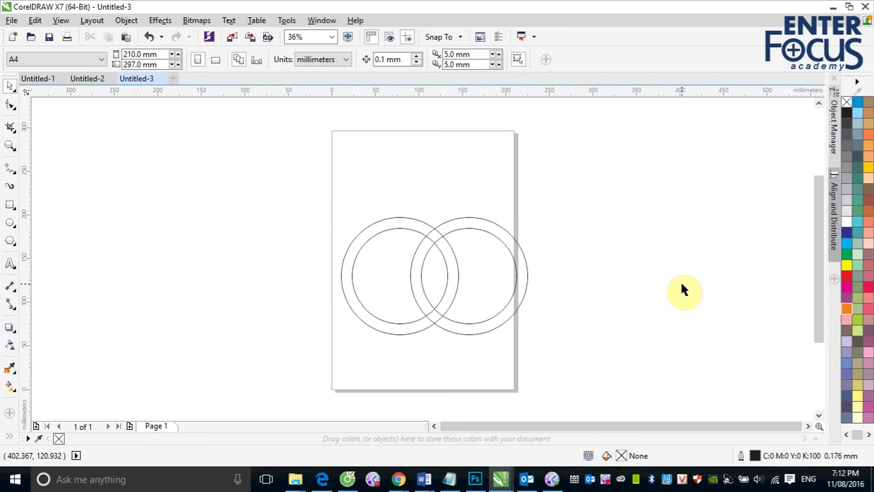
Shift both rings slightly to the left and switch the A4 page to landscape orientation.
{"action": "left_click_drag", "start_coordinate": [307, 181], "coordinate": [607, 365]}
{"action": "mouse_move", "coordinate": [418, 277]}
{"action": "left_mouse_down"}
{"action": "mouse_move", "coordinate": [314, 269]}
{"action": "mouse_move", "coordinate": [416, 276]}
{"action": "mouse_move", "coordinate": [402, 273]}
{"action": "left_mouse_up"}
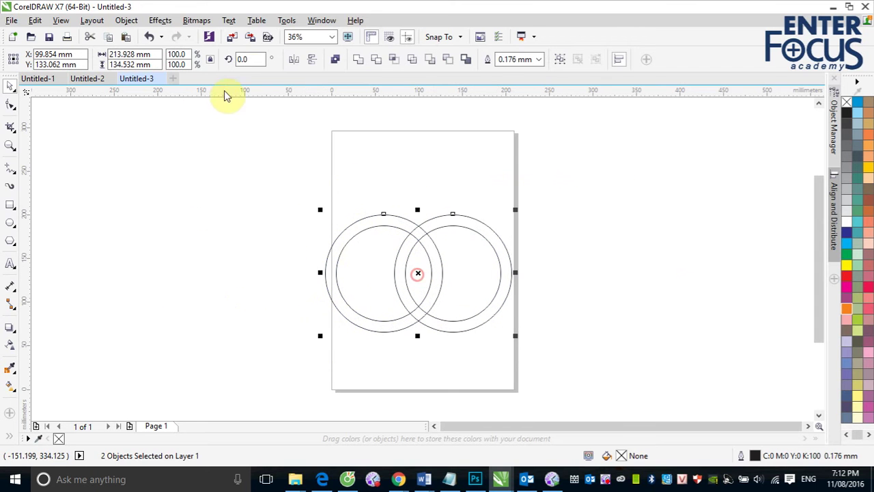
{"action": "left_click", "coordinate": [231, 151]}
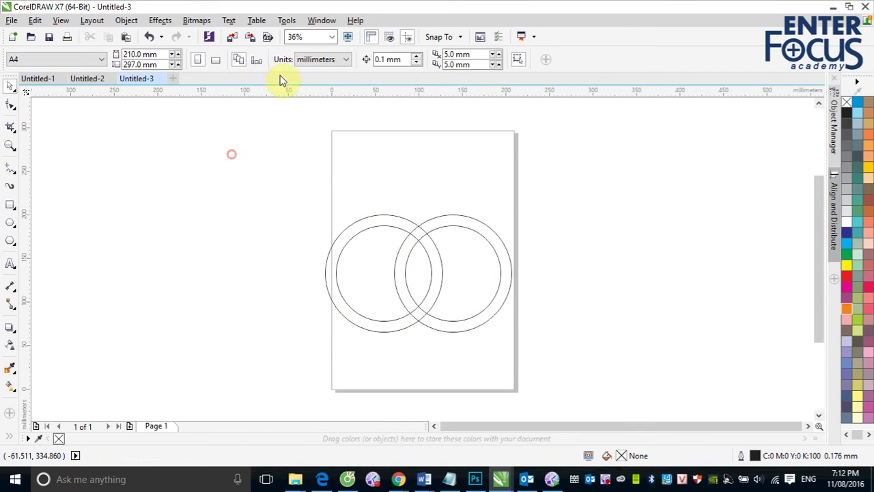
{"action": "left_click", "coordinate": [215, 62]}
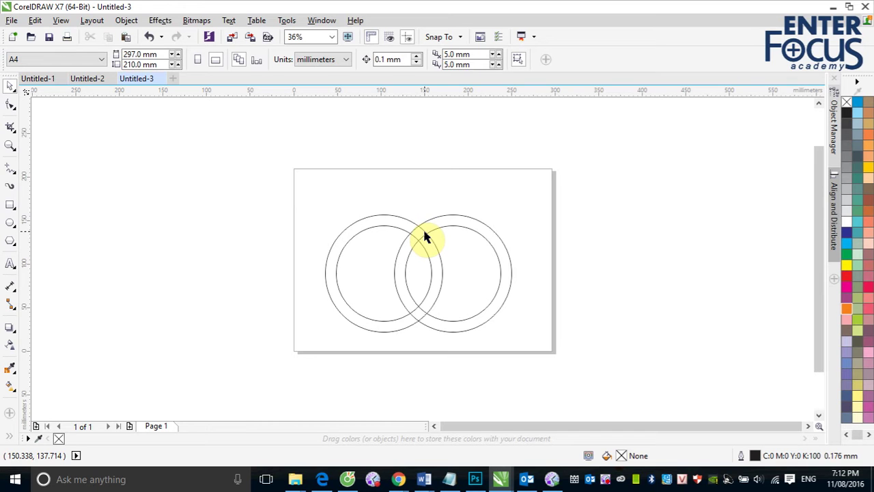
Smart Fill the left ring's sections and the upper crossing with red and no outline.
{"action": "left_click", "coordinate": [9, 439]}
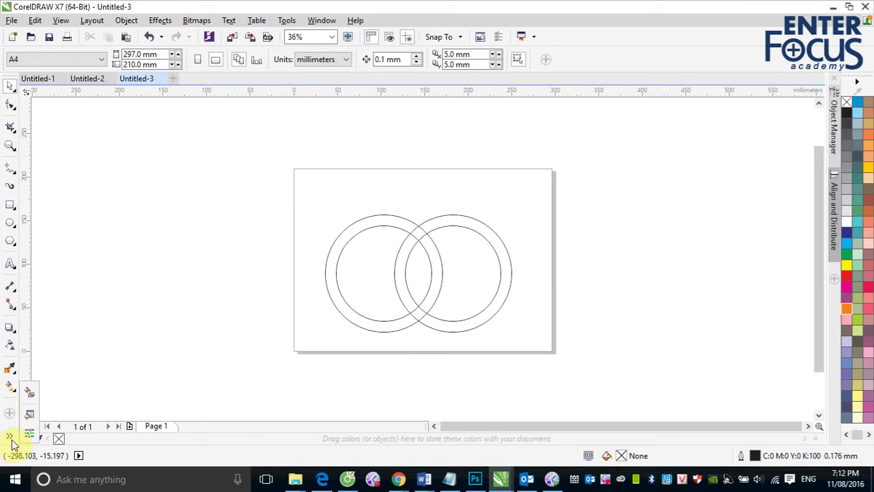
{"action": "left_click", "coordinate": [34, 398]}
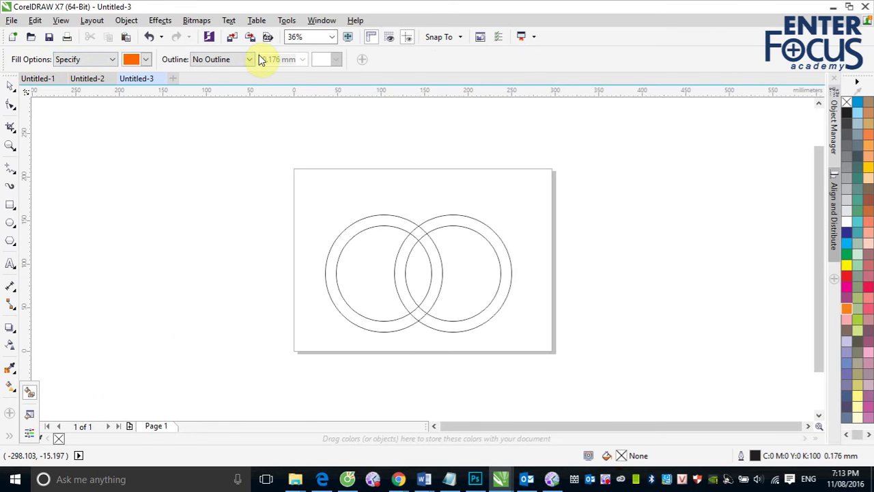
{"action": "left_click", "coordinate": [147, 60]}
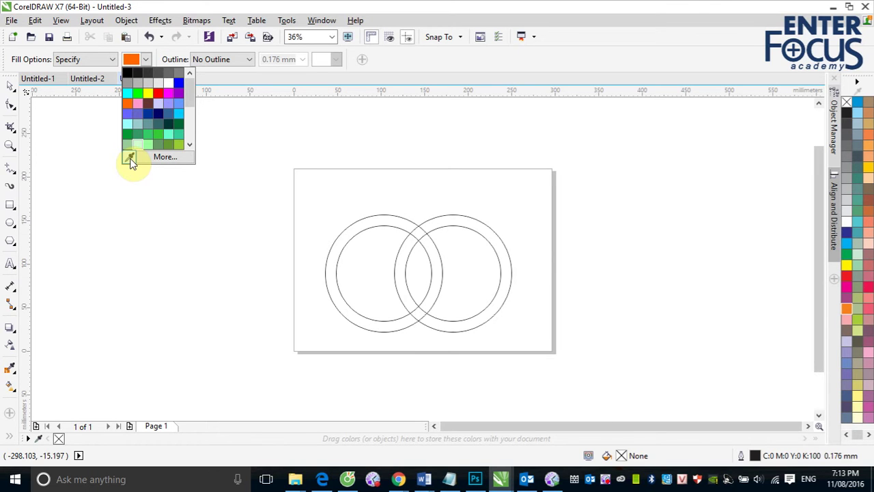
{"action": "left_click", "coordinate": [161, 93]}
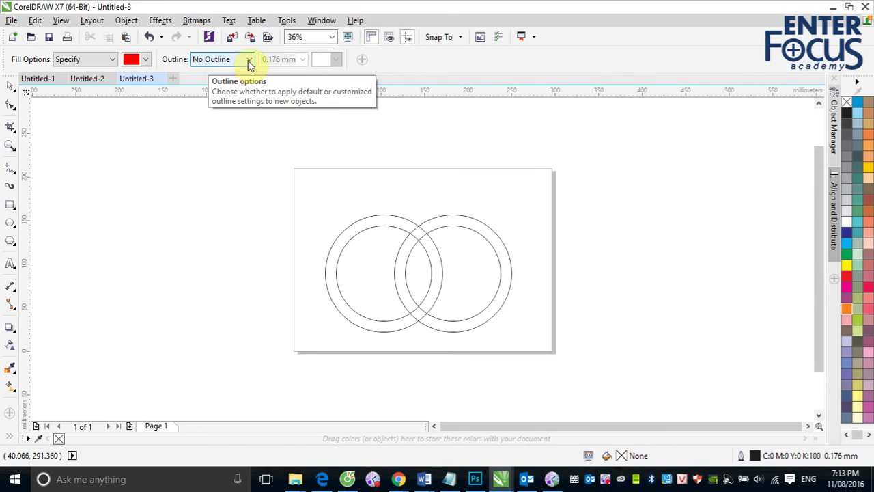
{"action": "left_click", "coordinate": [392, 221]}
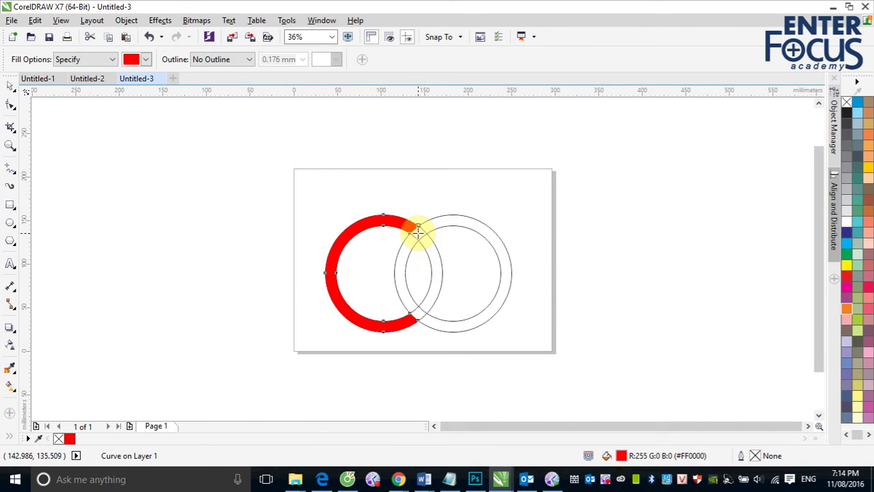
{"action": "left_click_drag", "start_coordinate": [418, 231], "coordinate": [442, 273]}
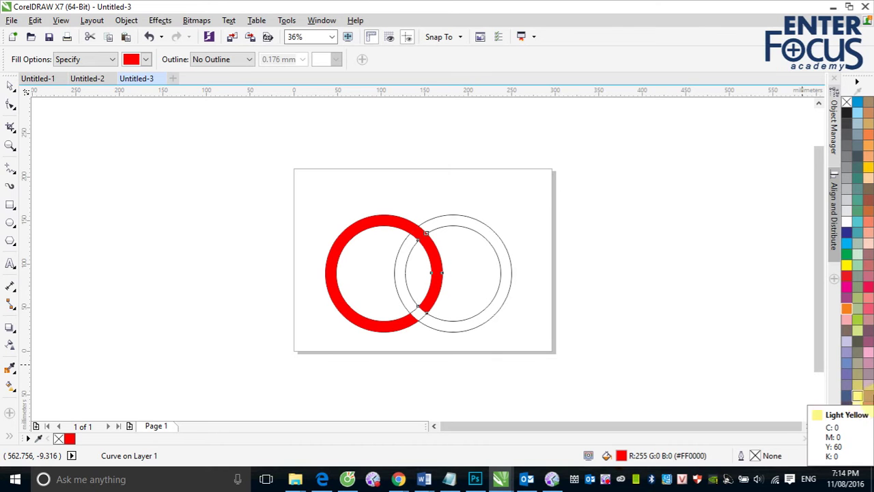
Smart Fill the right ring's remaining sections and the lower crossing with green and no outline.
{"action": "left_click", "coordinate": [145, 60]}
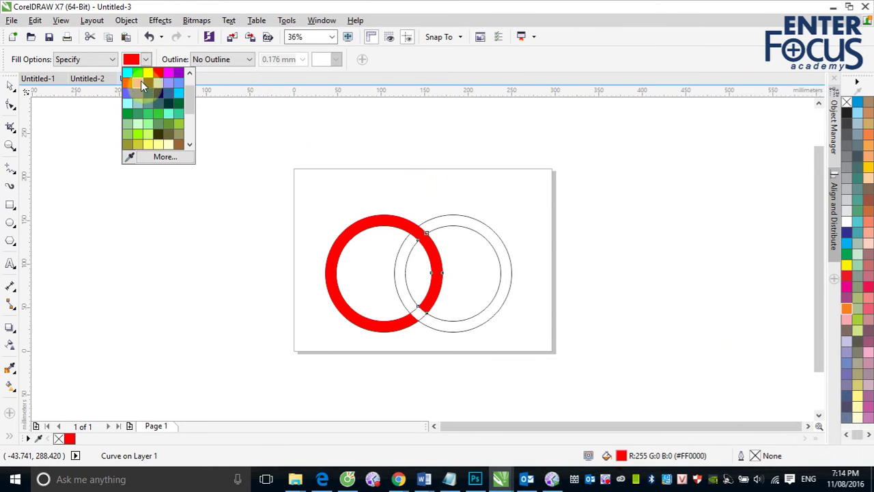
{"action": "left_click", "coordinate": [138, 72]}
{"action": "left_click", "coordinate": [441, 221]}
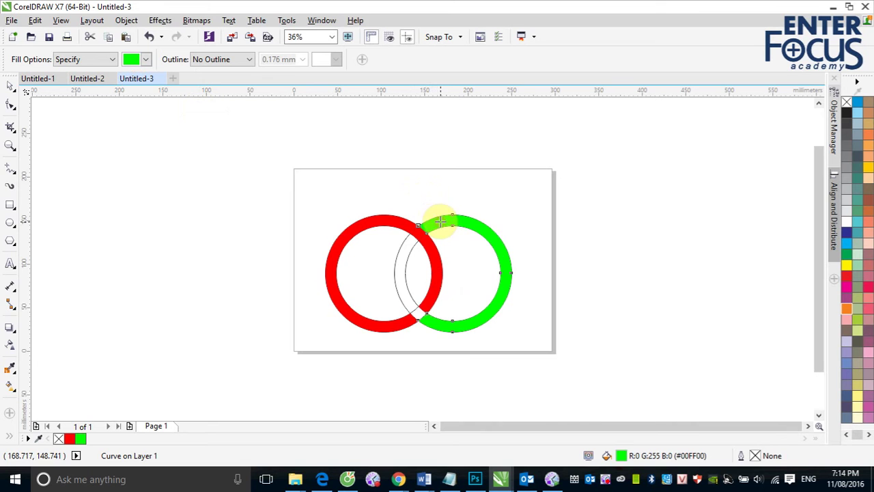
{"action": "left_click", "coordinate": [417, 307]}
{"action": "left_click", "coordinate": [403, 296]}
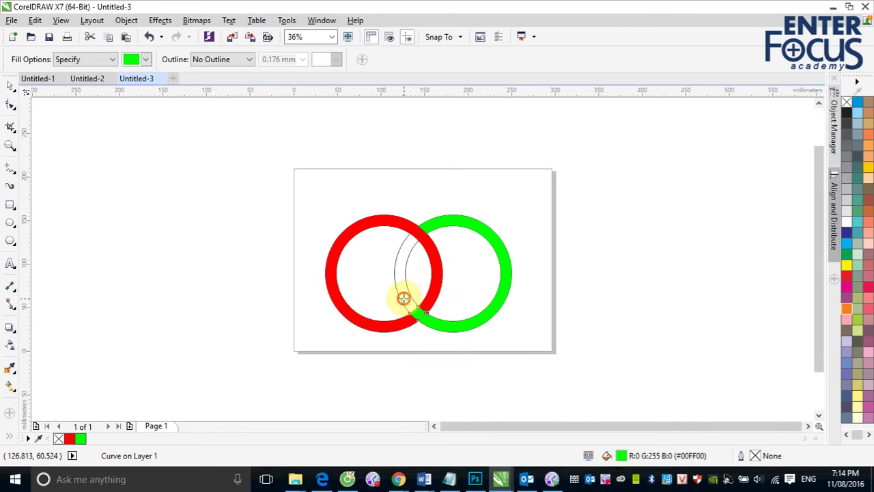
{"action": "left_click", "coordinate": [7, 89]}
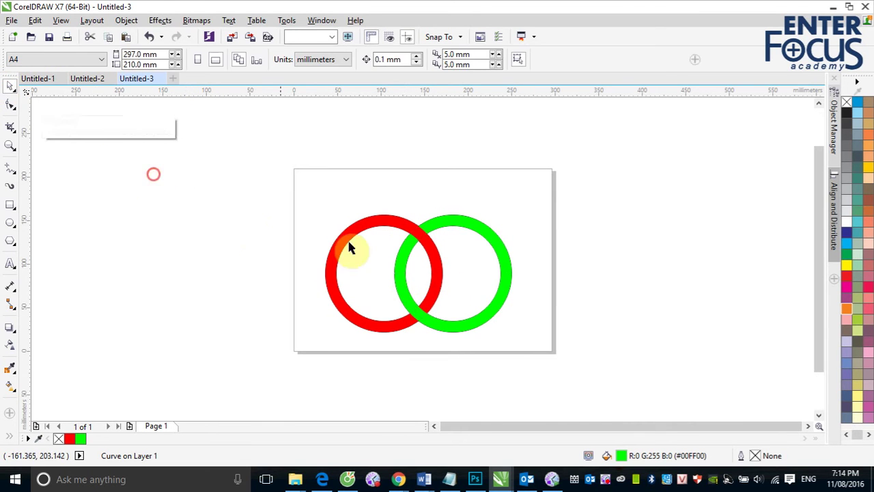
{"action": "left_click_drag", "start_coordinate": [312, 189], "coordinate": [613, 318]}
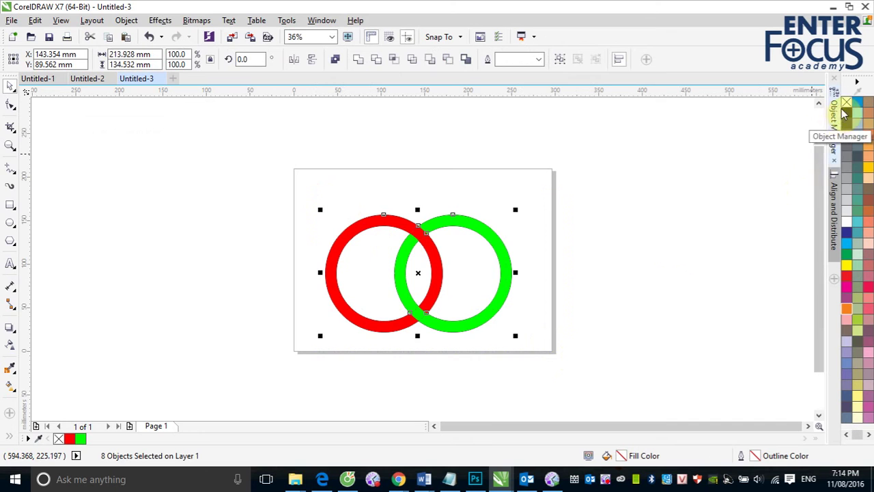
{"action": "left_click", "coordinate": [606, 115]}
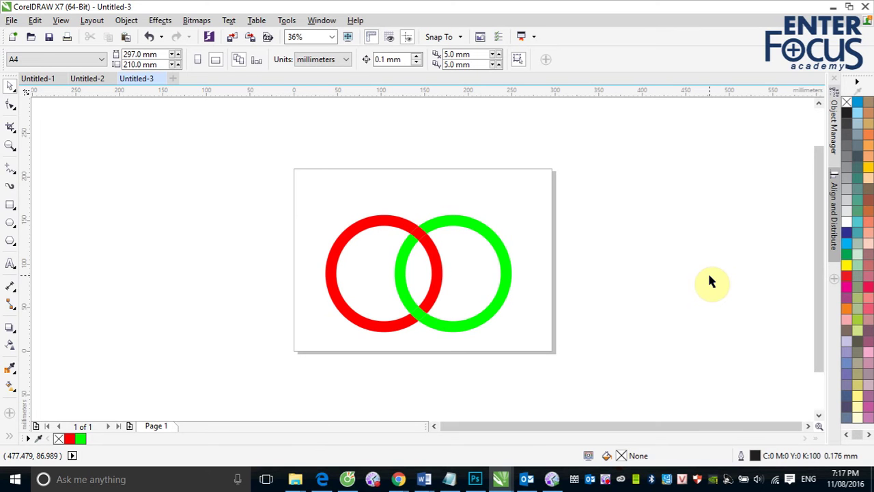
Draw two overlapping rectangles left of the page, about 116 by 93 mm and about 132 by 119 mm.
{"action": "left_click", "coordinate": [10, 204]}
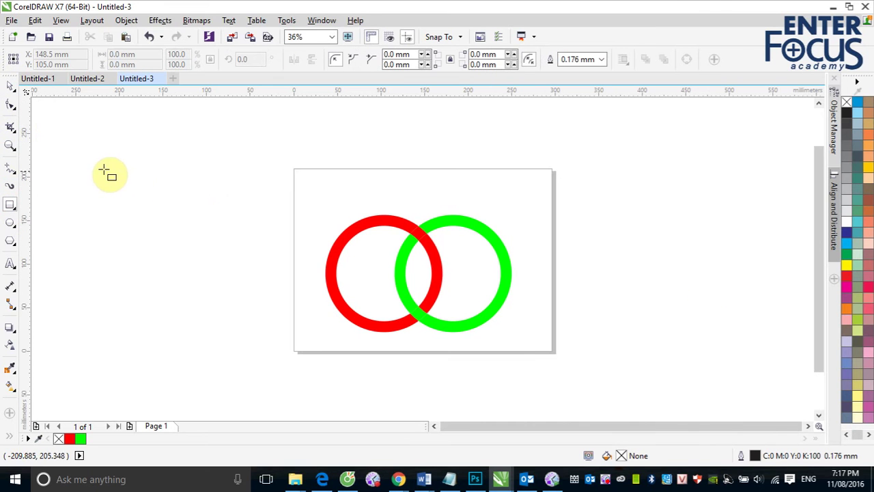
{"action": "left_click_drag", "start_coordinate": [87, 168], "coordinate": [189, 249]}
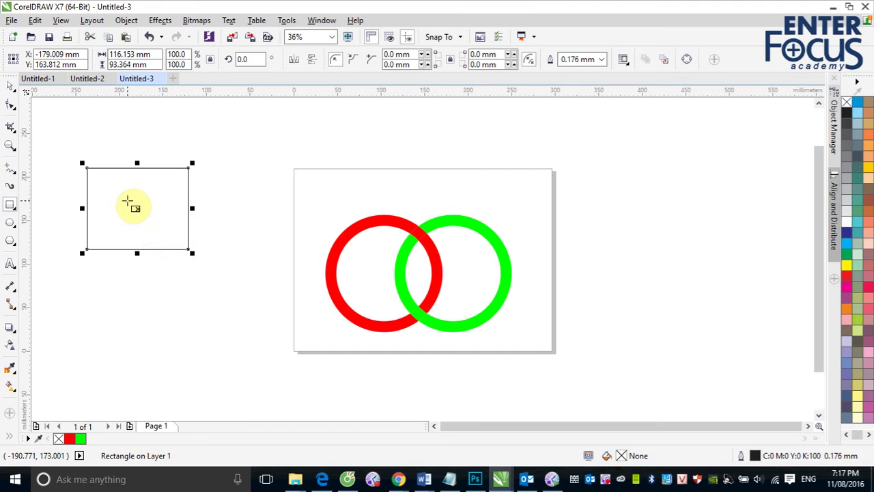
{"action": "left_click_drag", "start_coordinate": [128, 199], "coordinate": [243, 304]}
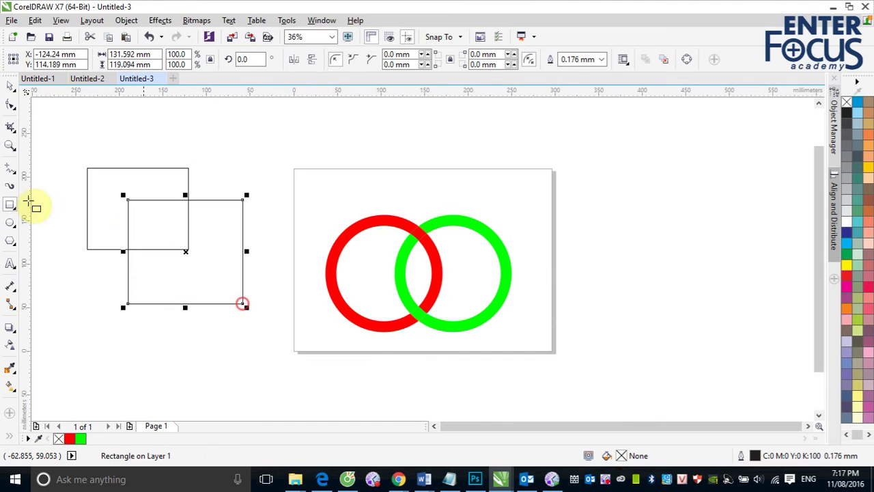
Fill the upper-left rectangle with red and the lower-right rectangle with yellow.
{"action": "left_click", "coordinate": [10, 91]}
{"action": "left_click", "coordinate": [112, 170]}
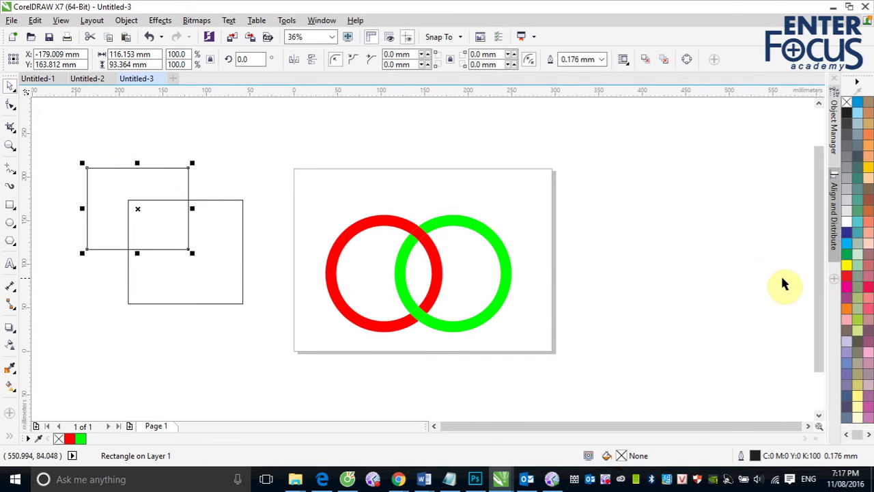
{"action": "left_click", "coordinate": [847, 276]}
{"action": "left_click", "coordinate": [233, 237]}
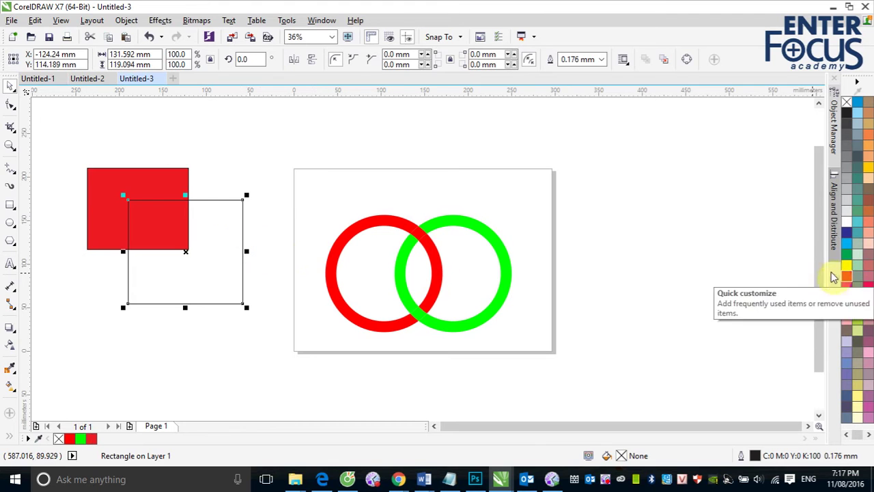
{"action": "left_click", "coordinate": [847, 267]}
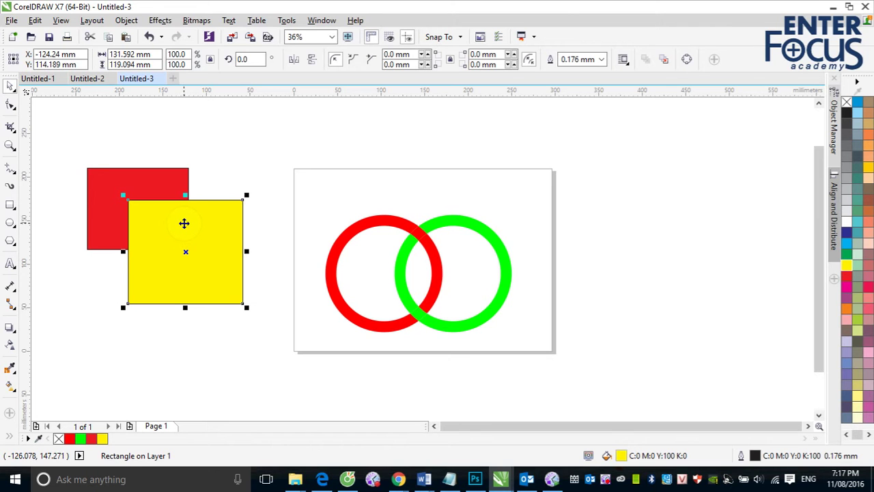
Intersect the red and yellow rectangles to create a separate shape from their overlap.
{"action": "left_click_drag", "start_coordinate": [57, 150], "coordinate": [258, 309]}
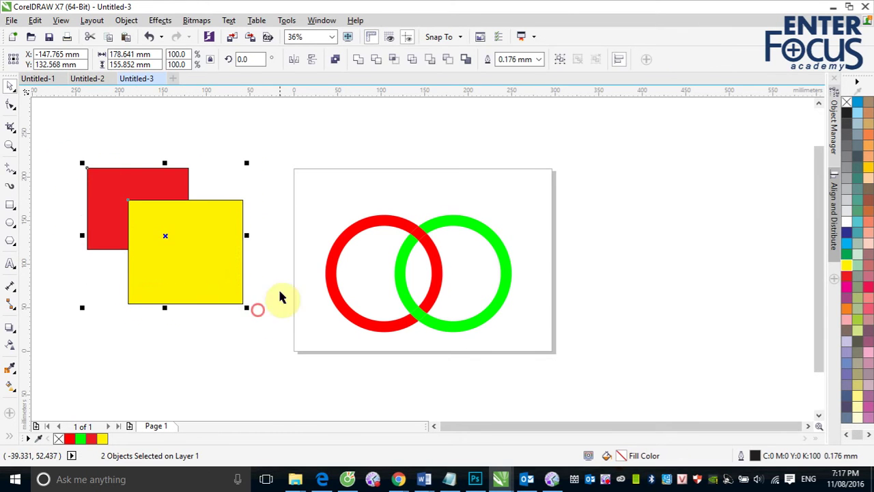
{"action": "left_click", "coordinate": [399, 62]}
{"action": "left_click", "coordinate": [302, 115]}
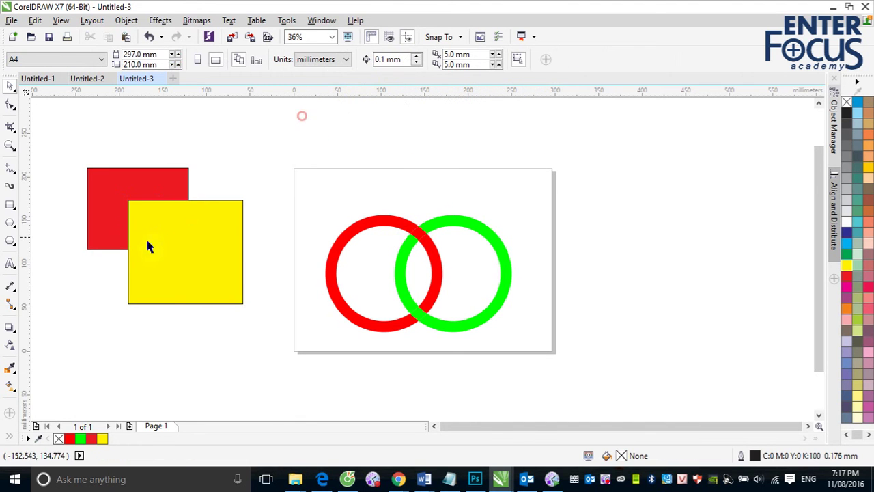
Bring the overlap shape of the two rectangles to the front and fill it with orange.
{"action": "left_click_drag", "start_coordinate": [117, 136], "coordinate": [227, 282]}
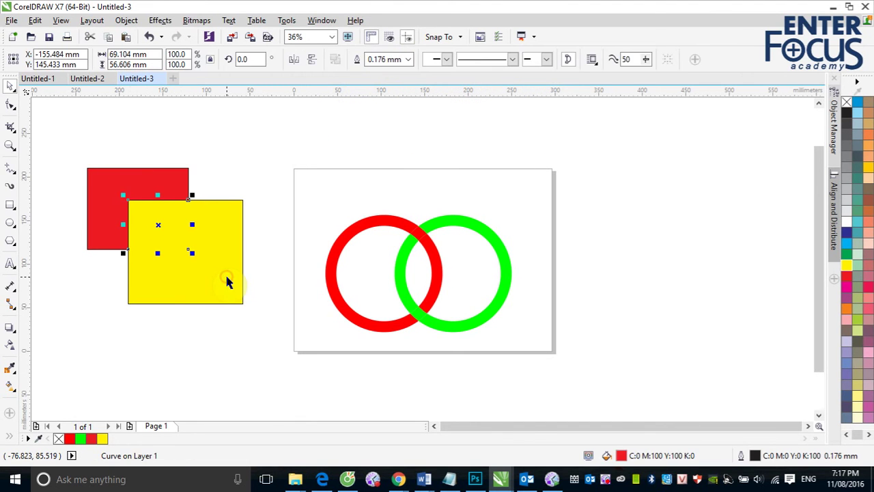
{"action": "key", "text": "shift+Page_Up"}
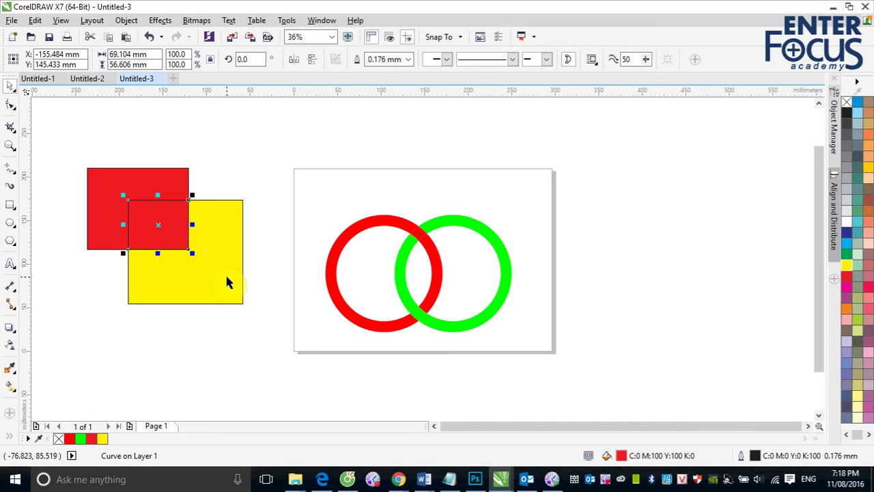
{"action": "left_click", "coordinate": [847, 308]}
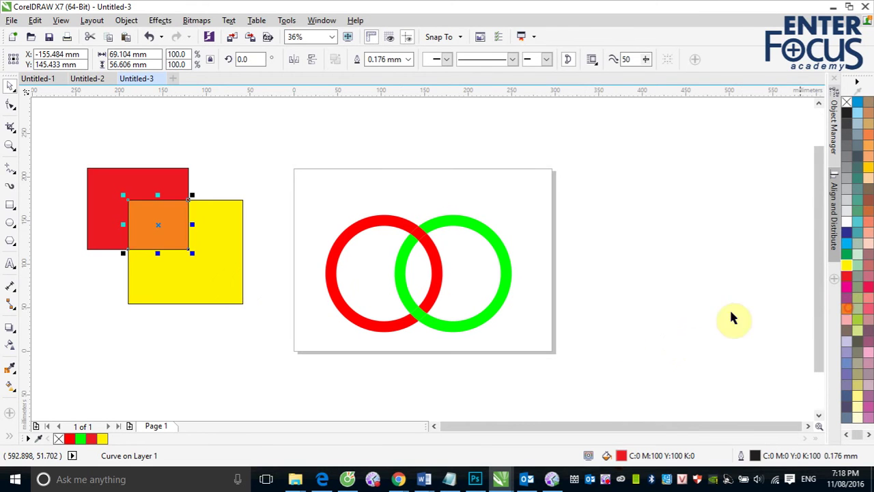
{"action": "left_click", "coordinate": [672, 312]}
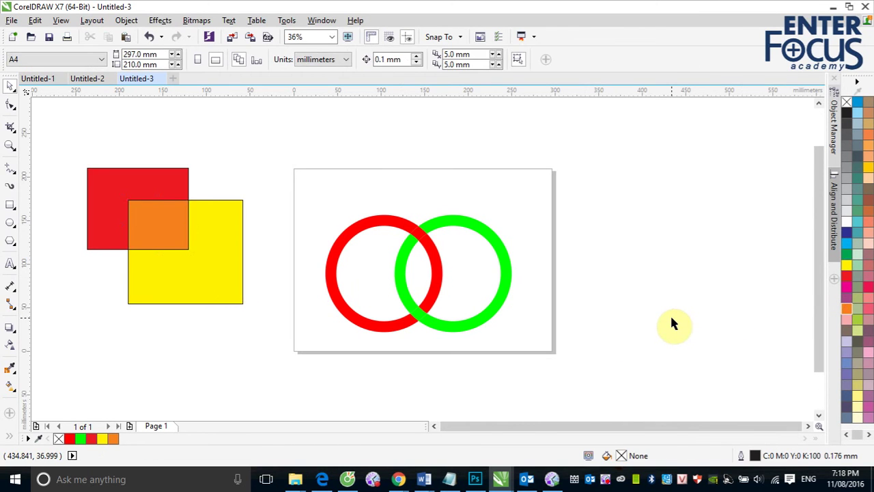
Draw two overlapping rectangles right of the page, making the lower-right one about 123.5 by 106.6 mm.
{"action": "left_click", "coordinate": [12, 205]}
{"action": "left_click_drag", "start_coordinate": [588, 182], "coordinate": [691, 262]}
{"action": "left_click_drag", "start_coordinate": [630, 214], "coordinate": [737, 307]}
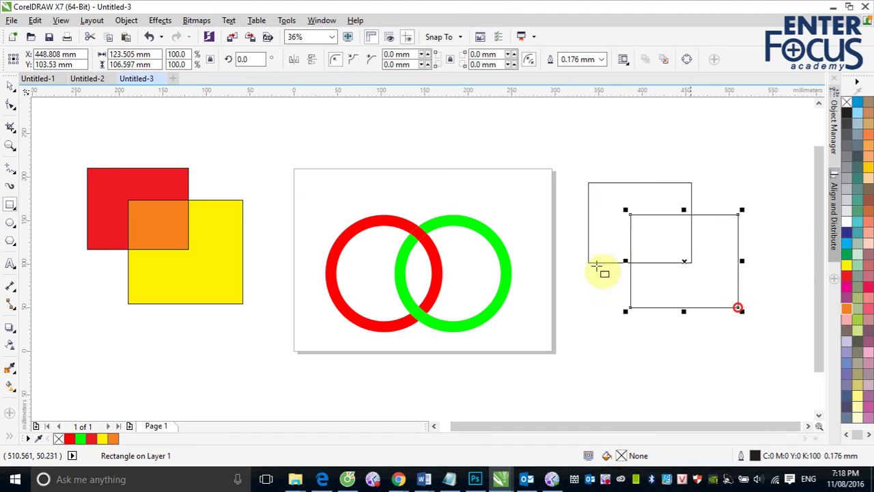
Smart Fill the non-overlapping area of the upper-left outlined rectangle beside the page with red.
{"action": "left_click", "coordinate": [10, 385]}
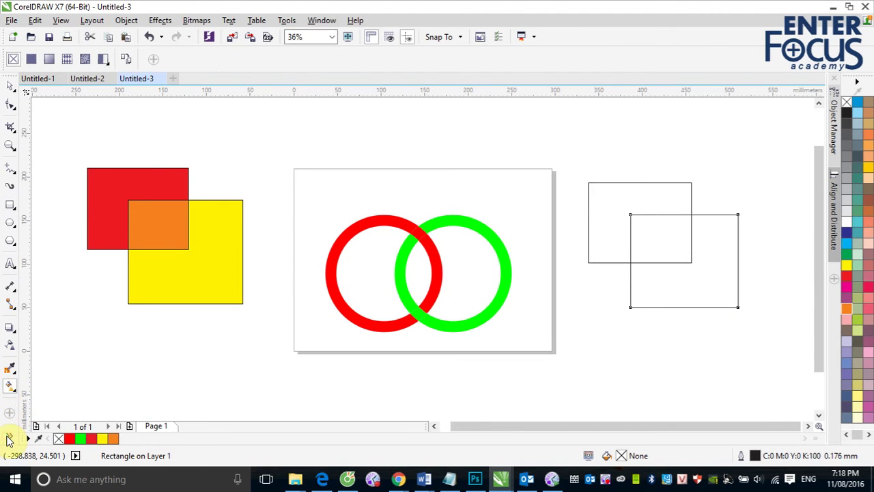
{"action": "left_click", "coordinate": [9, 438]}
{"action": "left_click", "coordinate": [29, 391]}
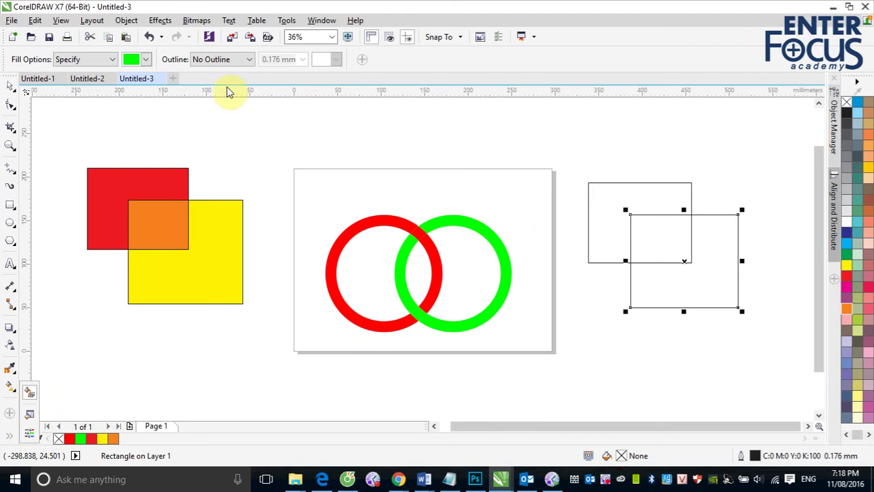
{"action": "left_click", "coordinate": [146, 60]}
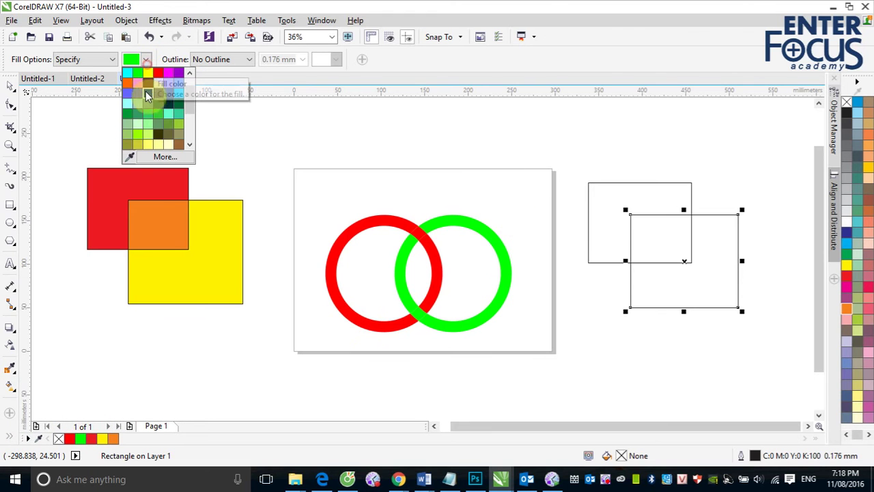
{"action": "left_click", "coordinate": [156, 77]}
{"action": "left_click", "coordinate": [639, 201]}
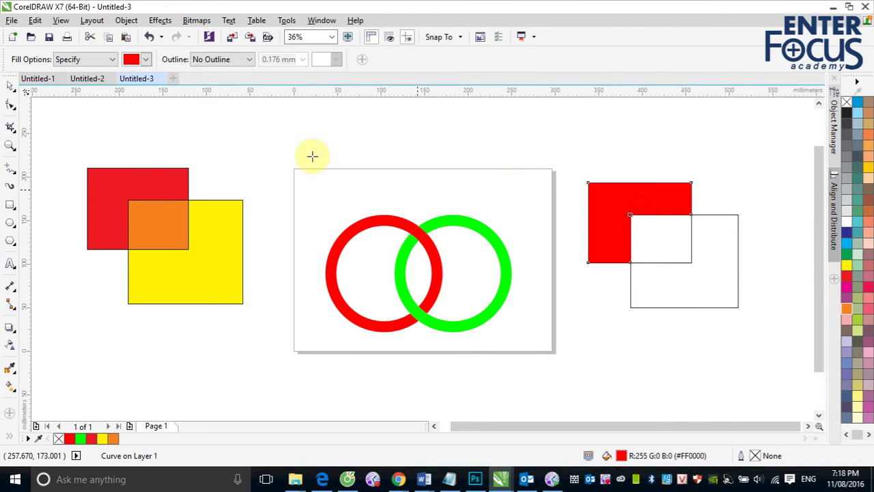
Smart Fill the non-overlapping area of the lower-right outlined rectangle with yellow.
{"action": "left_click", "coordinate": [145, 60]}
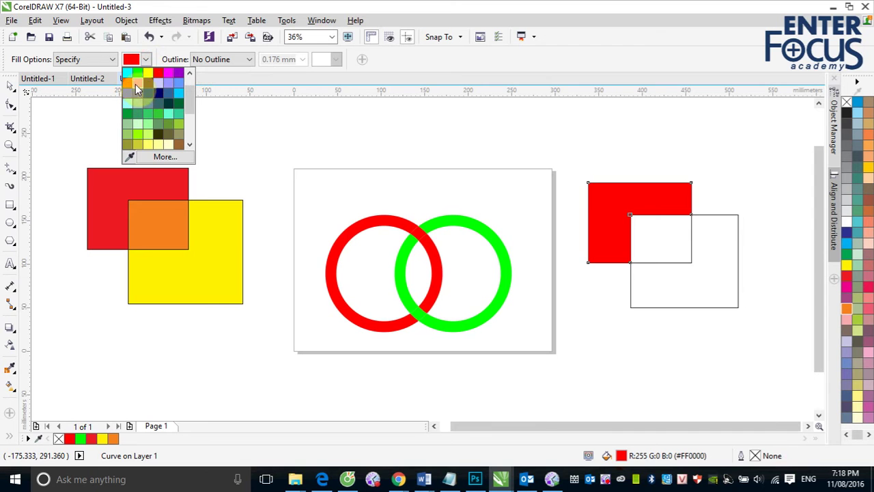
{"action": "left_click", "coordinate": [152, 72]}
{"action": "left_click", "coordinate": [687, 290]}
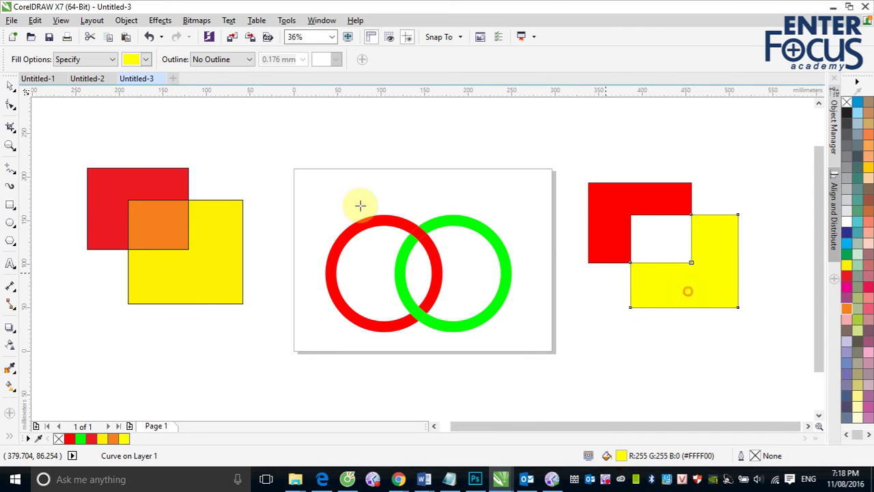
Smart Fill the overlap between the new red and yellow areas with orange, and leave everything deselected.
{"action": "left_click", "coordinate": [146, 60]}
{"action": "left_click", "coordinate": [129, 81]}
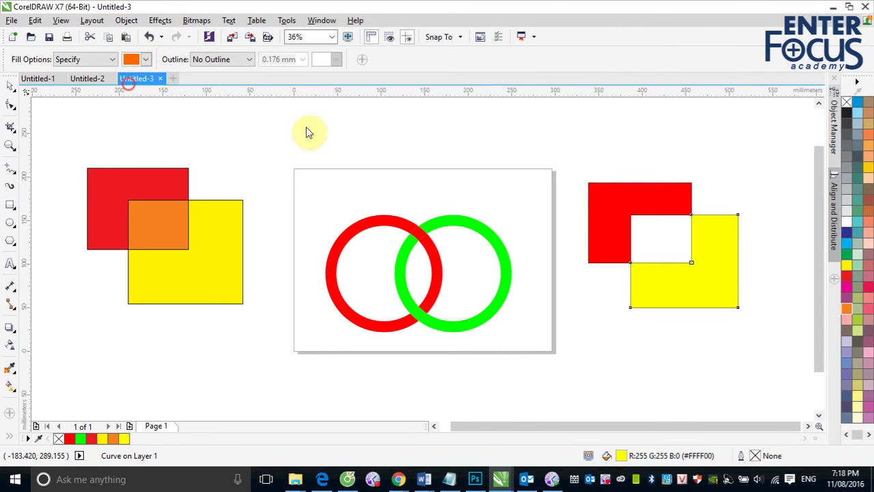
{"action": "left_click", "coordinate": [645, 231]}
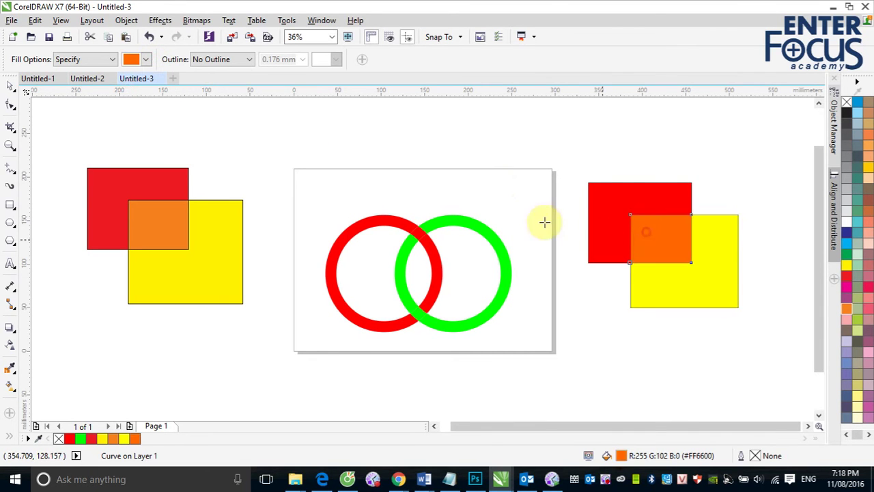
{"action": "left_click", "coordinate": [8, 84]}
{"action": "left_click", "coordinate": [165, 135]}
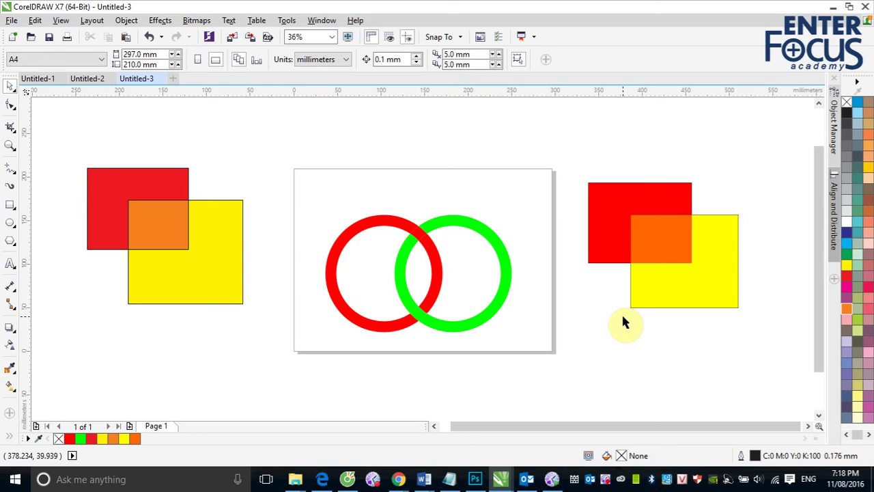
{"action": "right_click", "coordinate": [605, 483]}
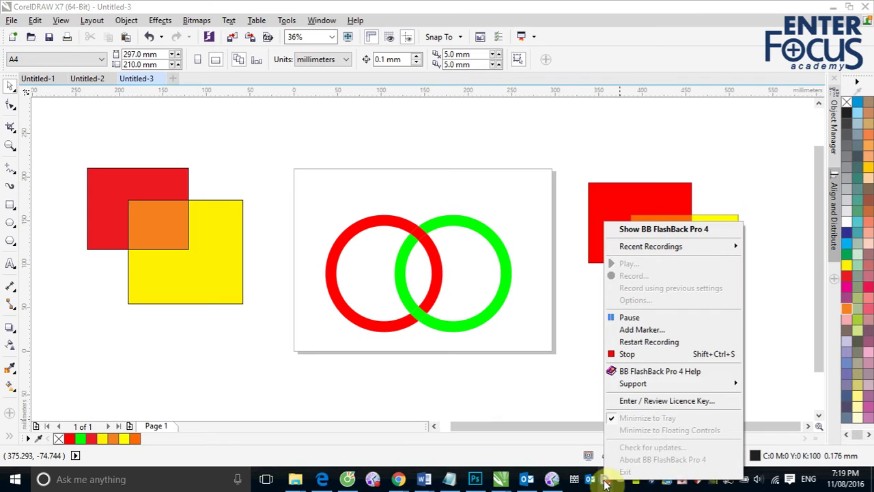
{"action": "left_click", "coordinate": [618, 316]}
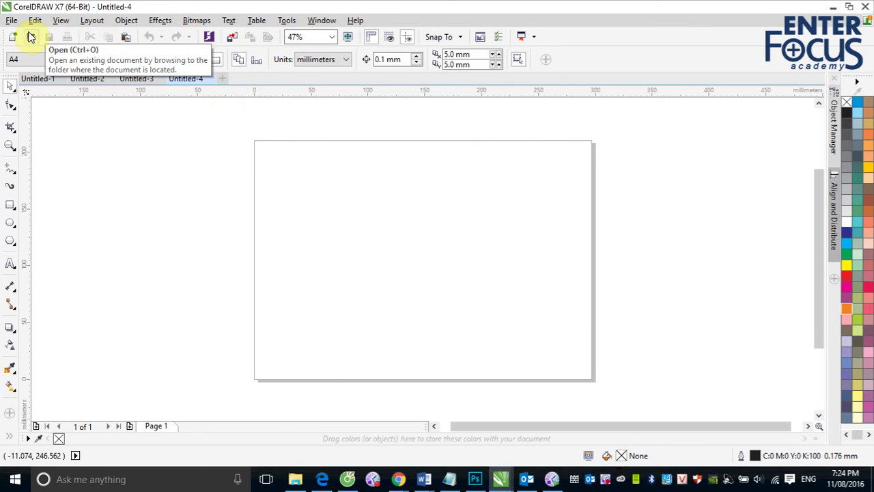
{"action": "left_click", "coordinate": [10, 22]}
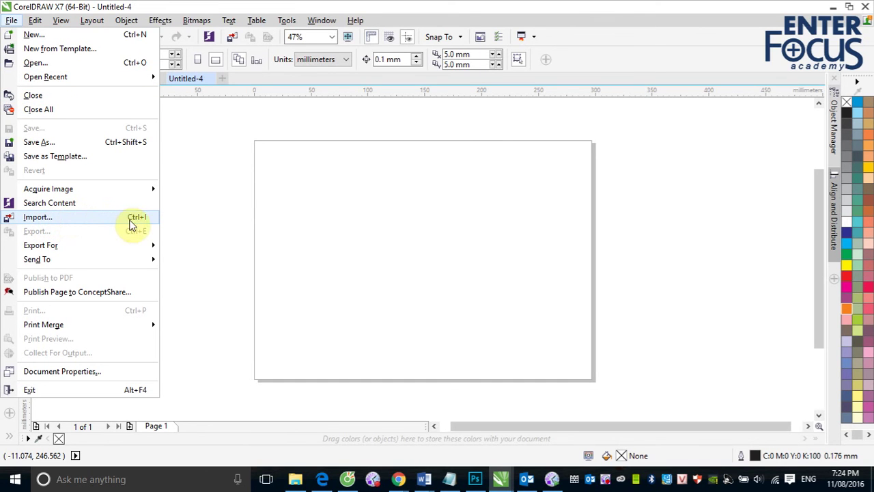
{"action": "left_click", "coordinate": [459, 8]}
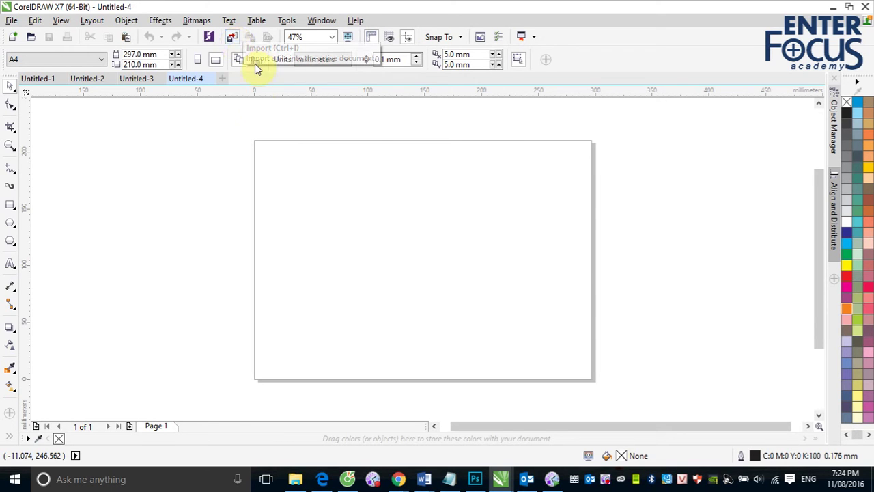
{"action": "key", "text": "ctrl+i"}
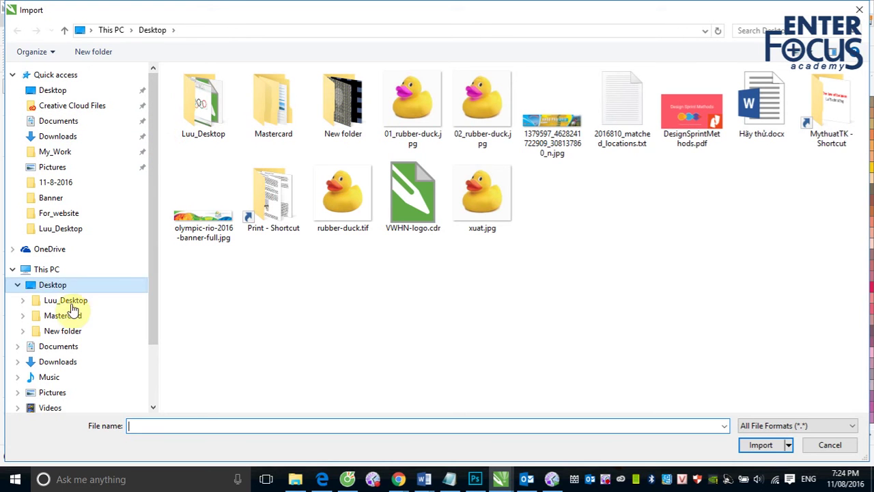
{"action": "left_click_drag", "start_coordinate": [151, 238], "coordinate": [60, 345]}
{"action": "left_click", "coordinate": [56, 356]}
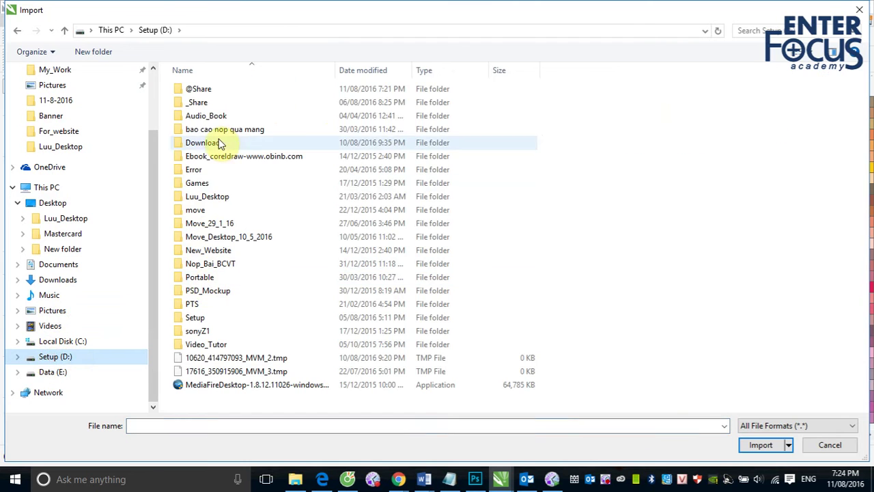
{"action": "double_click", "coordinate": [198, 89]}
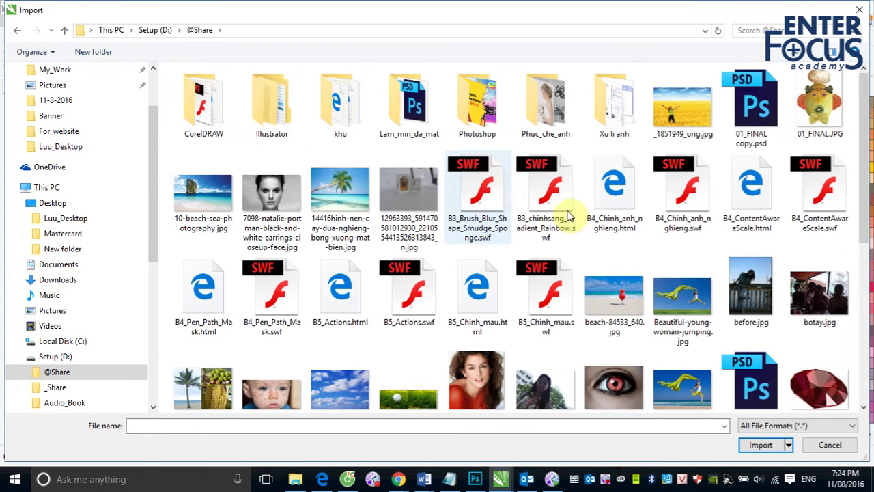
{"action": "left_click", "coordinate": [826, 389]}
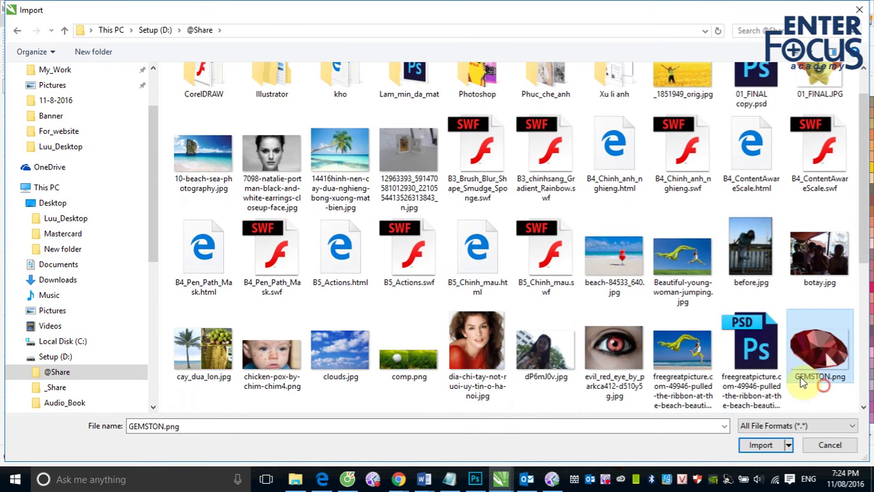
{"action": "left_click", "coordinate": [764, 445]}
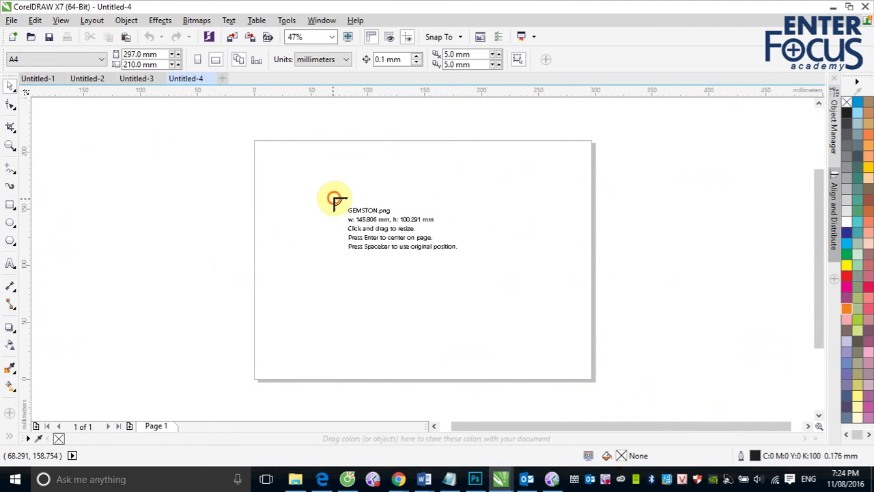
{"action": "left_click", "coordinate": [335, 199]}
{"action": "left_click", "coordinate": [591, 246]}
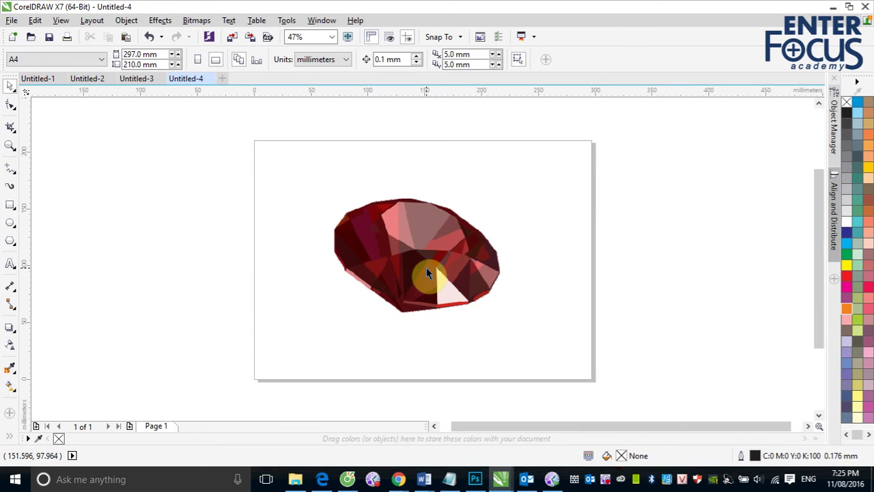
Move the gemstone image into the left half of the page, centred at about X 79 mm, Y 113 mm, and keep it selected.
{"action": "left_click_drag", "start_coordinate": [442, 267], "coordinate": [364, 268]}
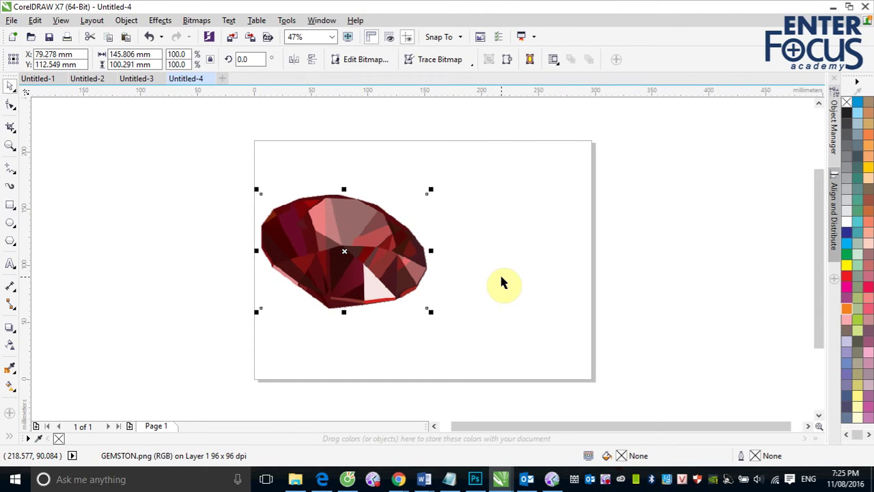
{"action": "left_click", "coordinate": [540, 206]}
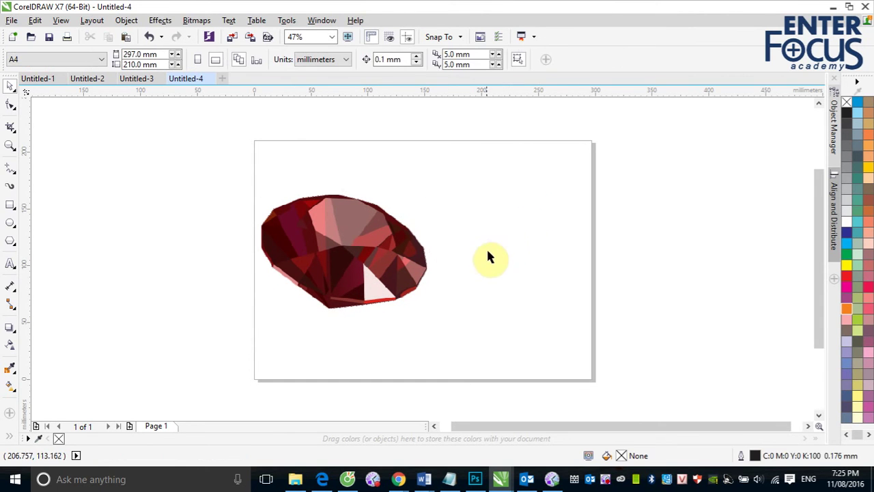
{"action": "left_click", "coordinate": [329, 266]}
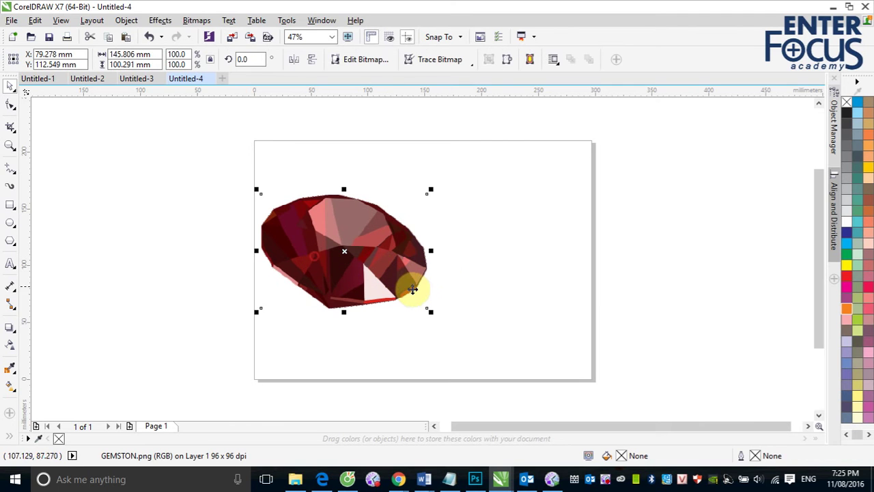